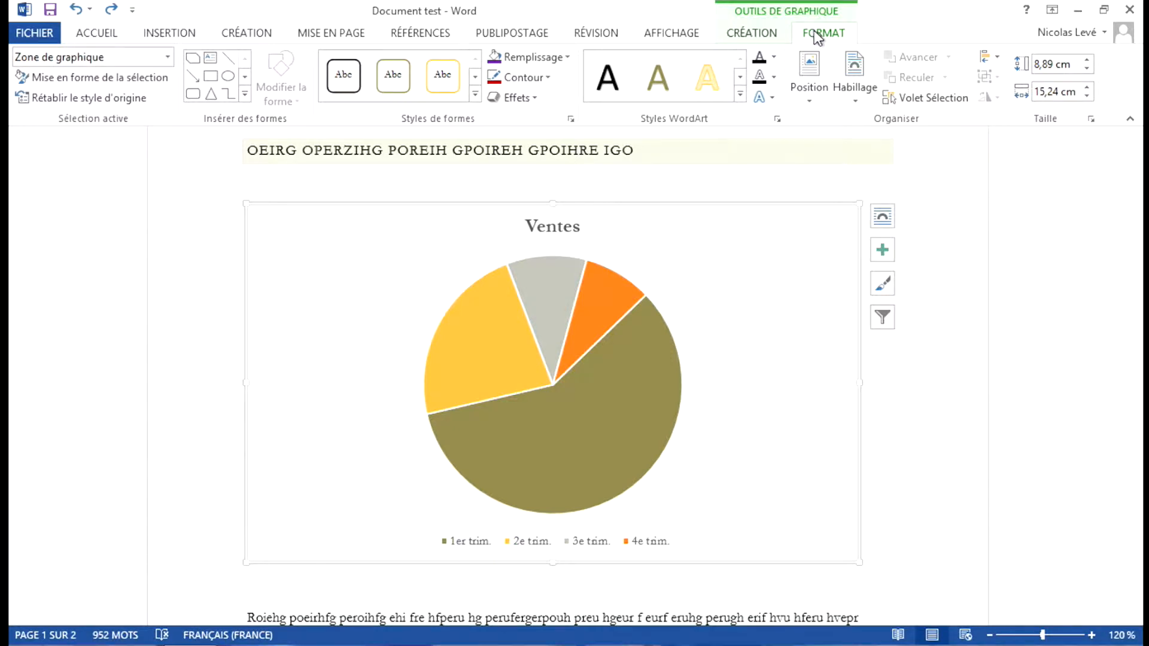
Step: Shrink the Ventes chart proportionally to about 6.45 cm high by 10.51 cm wide
left_click(857, 89)
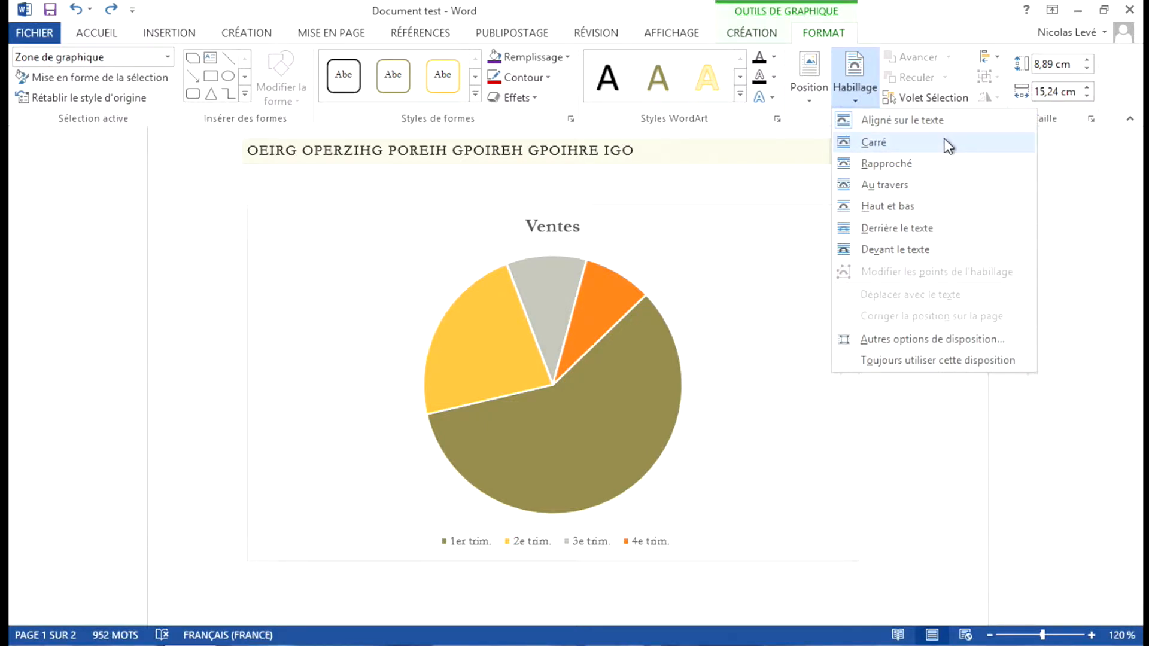
left_click(892, 410)
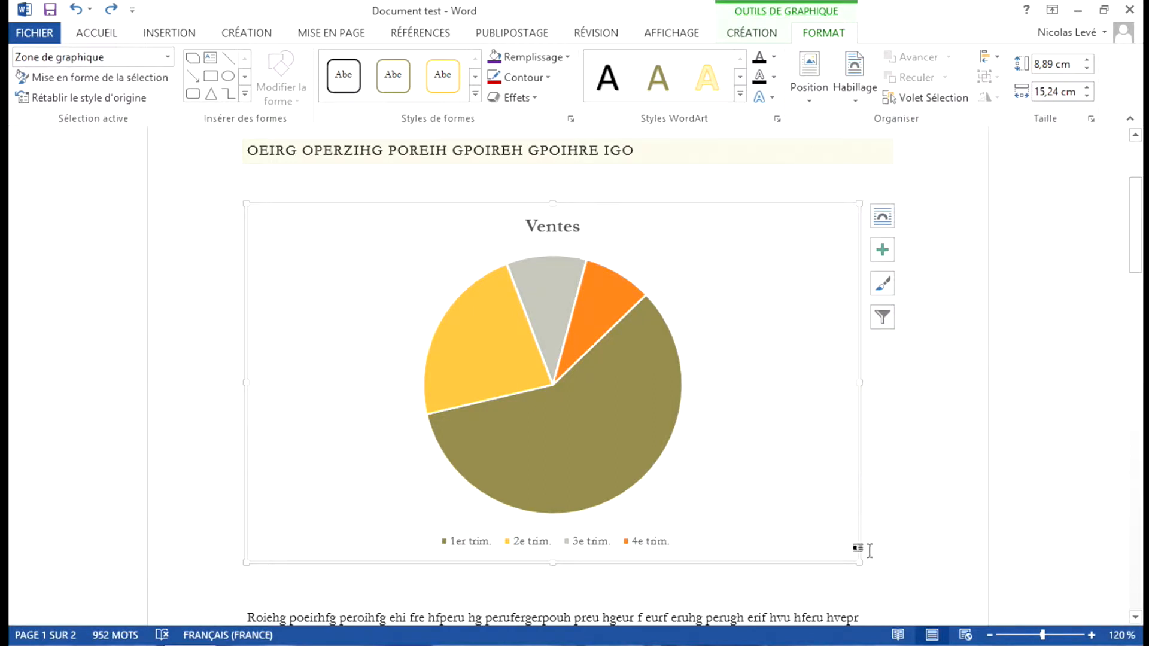
left_click_drag(859, 560, 670, 465)
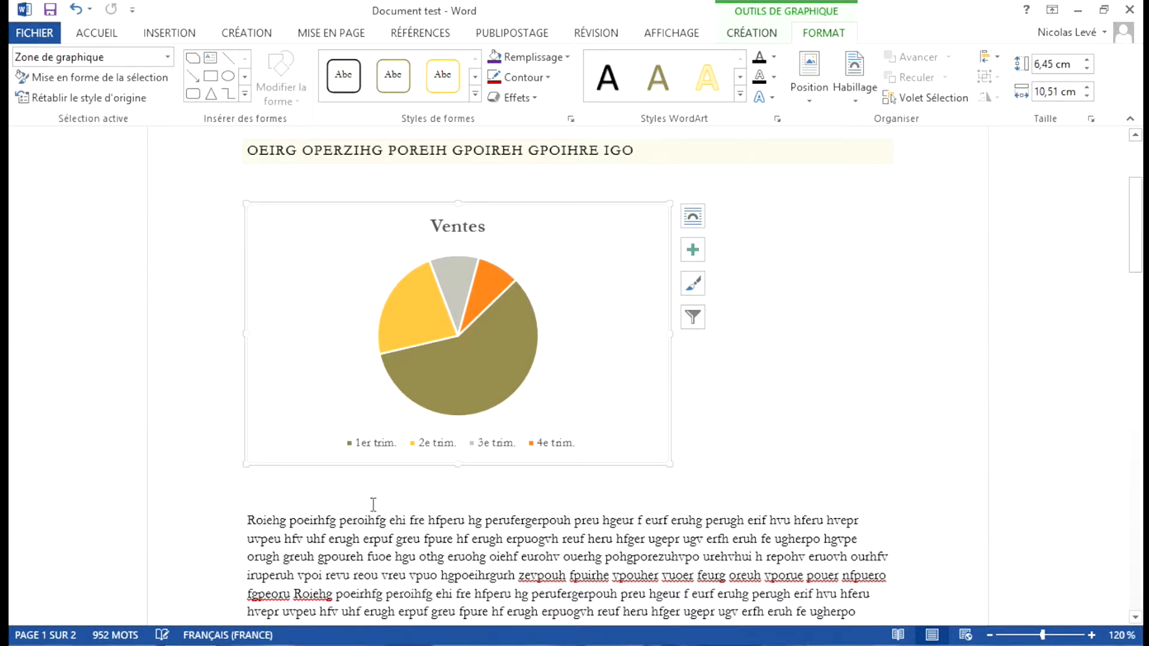
Step: Delete the paragraph breaks before the text below the chart so that the text starts on the chart's line
left_click(246, 521)
key("BackSpace")
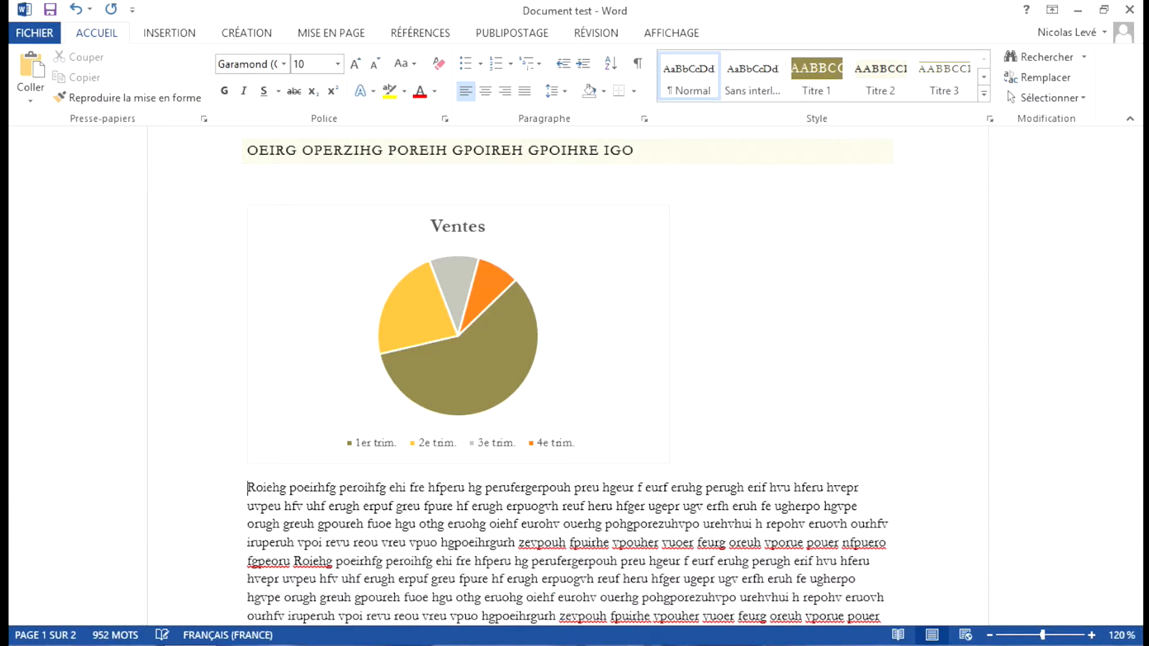
key("BackSpace")
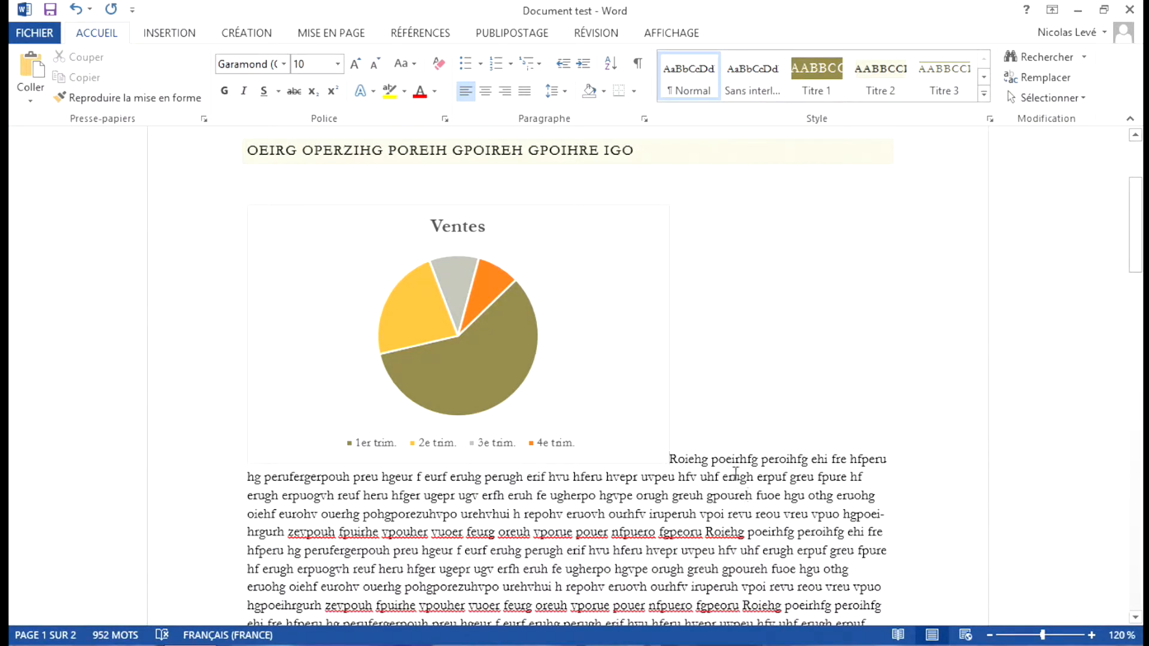
Step: Set the text wrapping of the Ventes chart to Rapproché
left_click(594, 292)
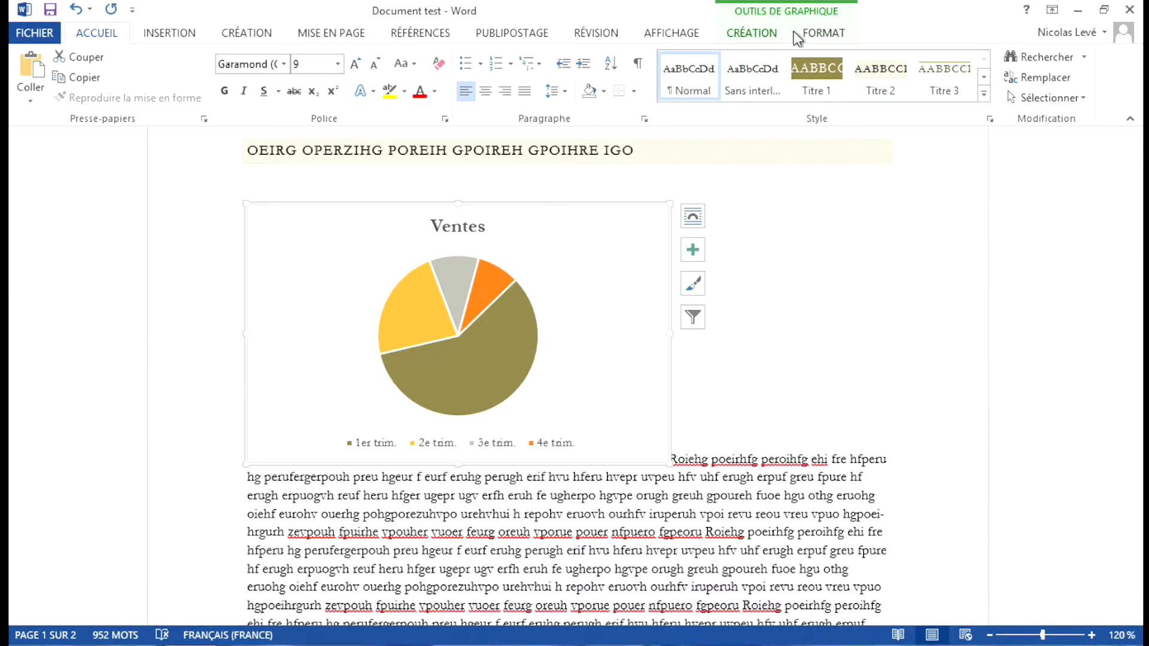
left_click(808, 38)
left_click(871, 79)
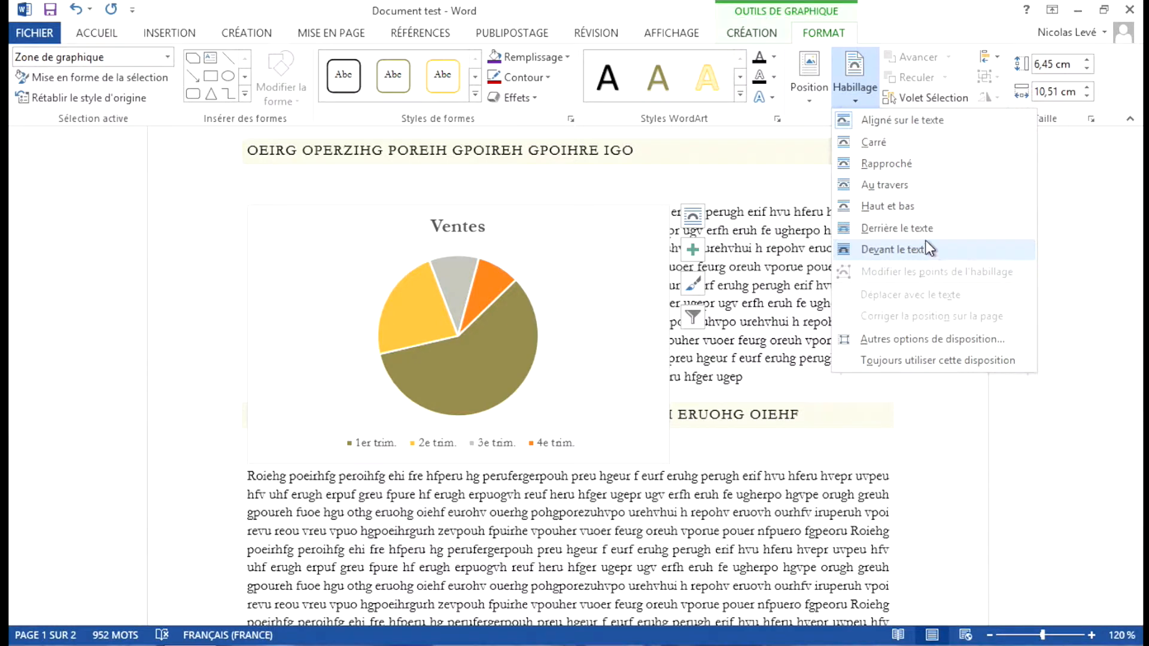
left_click(918, 167)
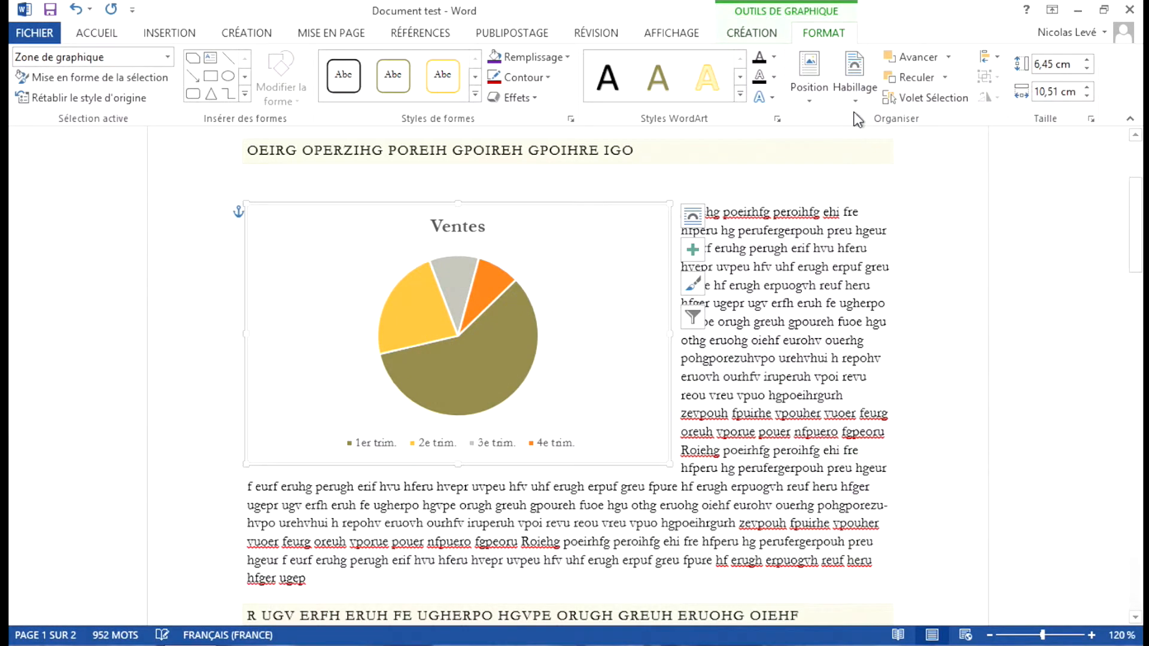
Step: Edit the chart's wrap points, pulling the four corners in around the pie and adding an outward point on its right side
left_click(848, 87)
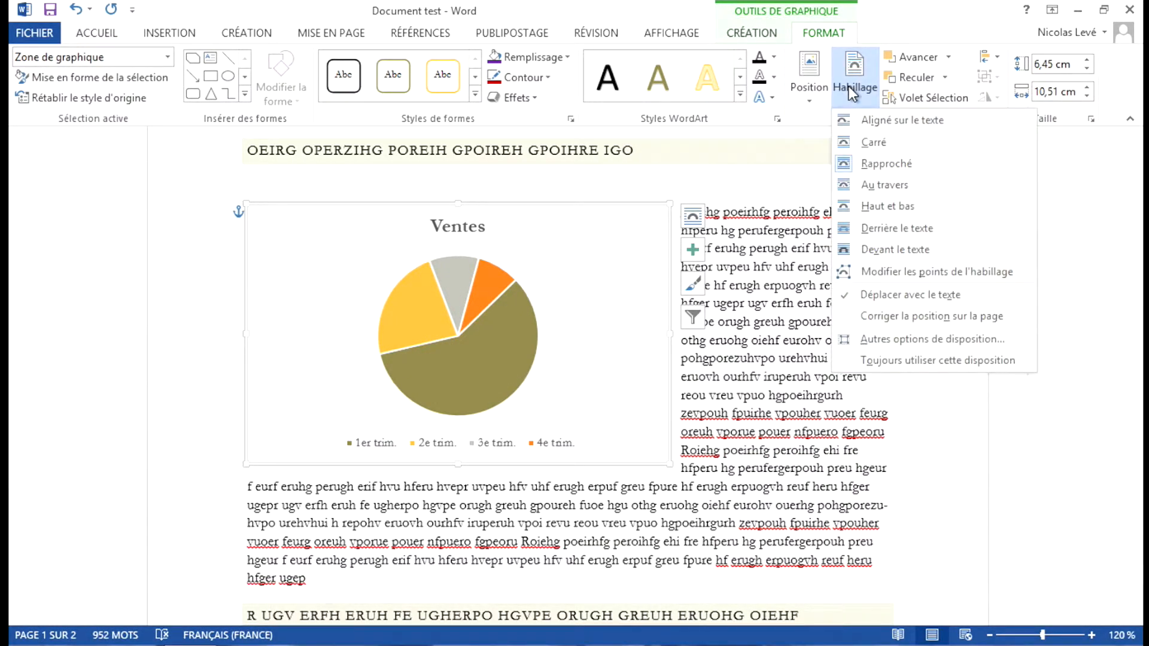
left_click(907, 271)
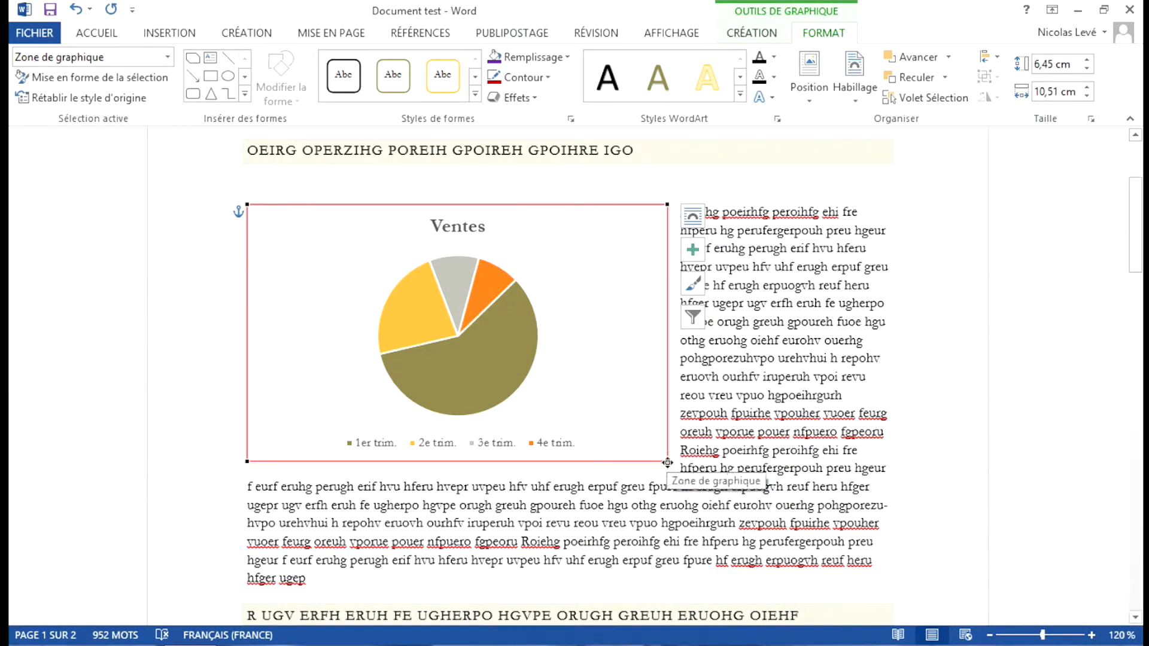
left_click_drag(669, 457, 535, 422)
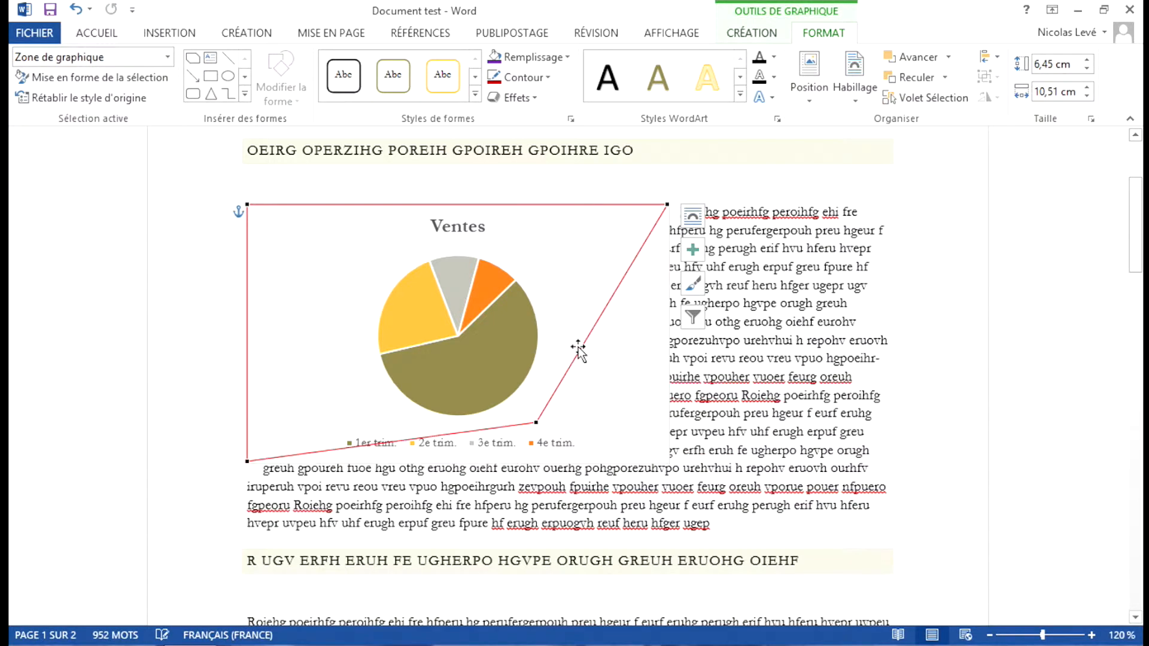
left_click_drag(667, 204, 554, 252)
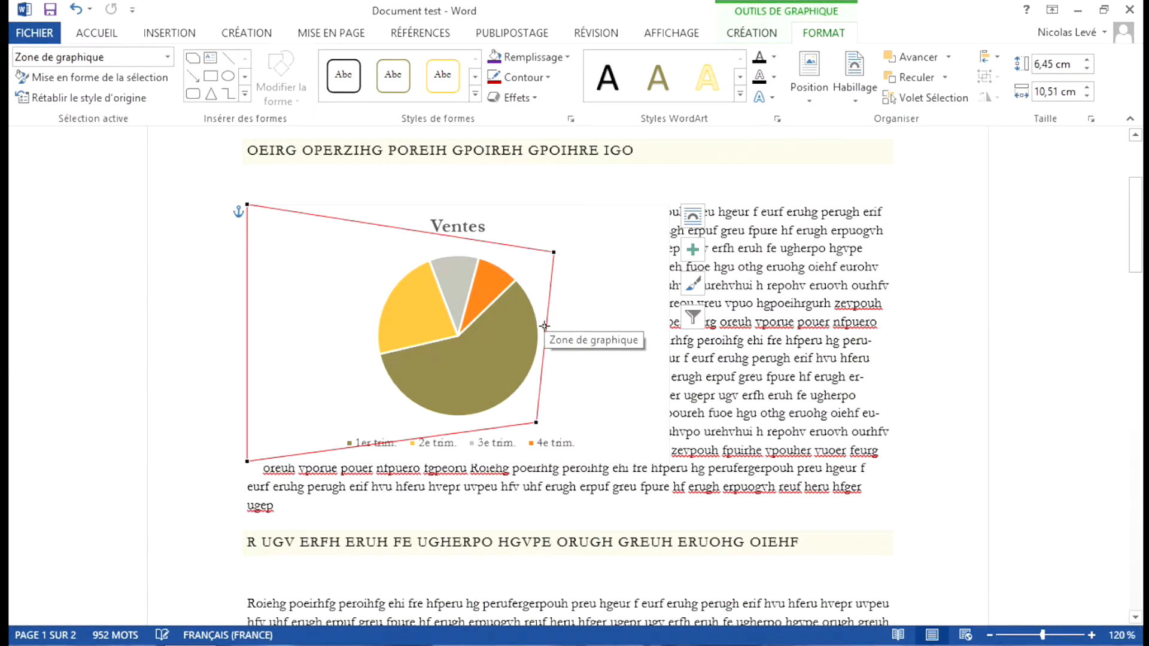
left_click_drag(544, 326, 578, 335)
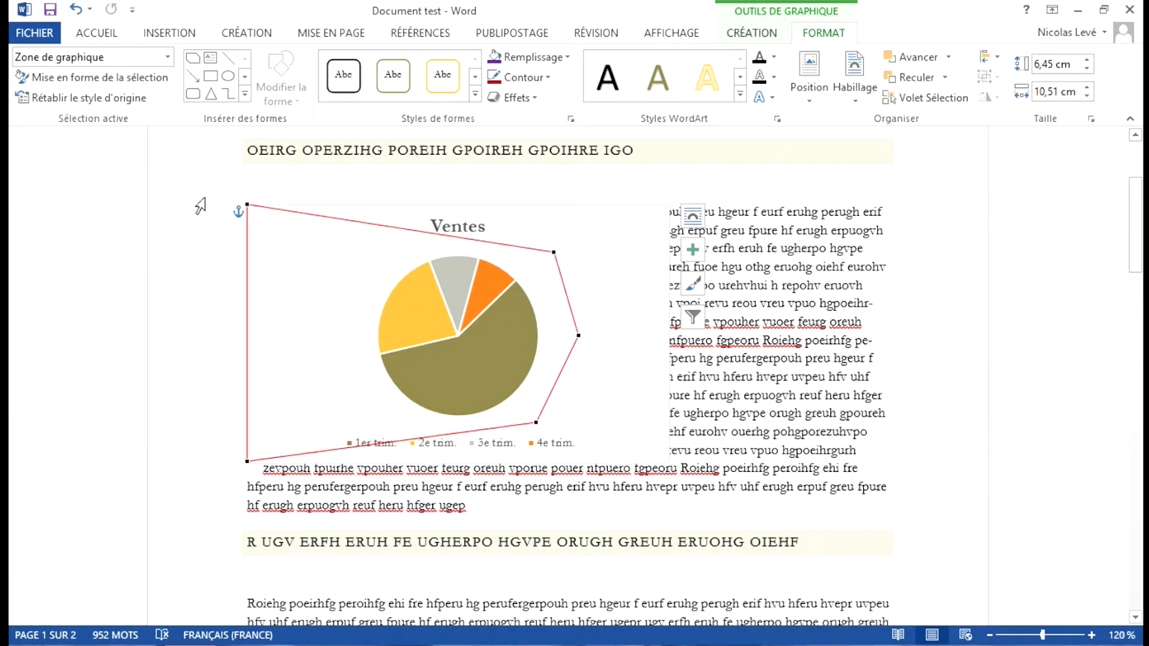
left_click_drag(246, 207, 379, 250)
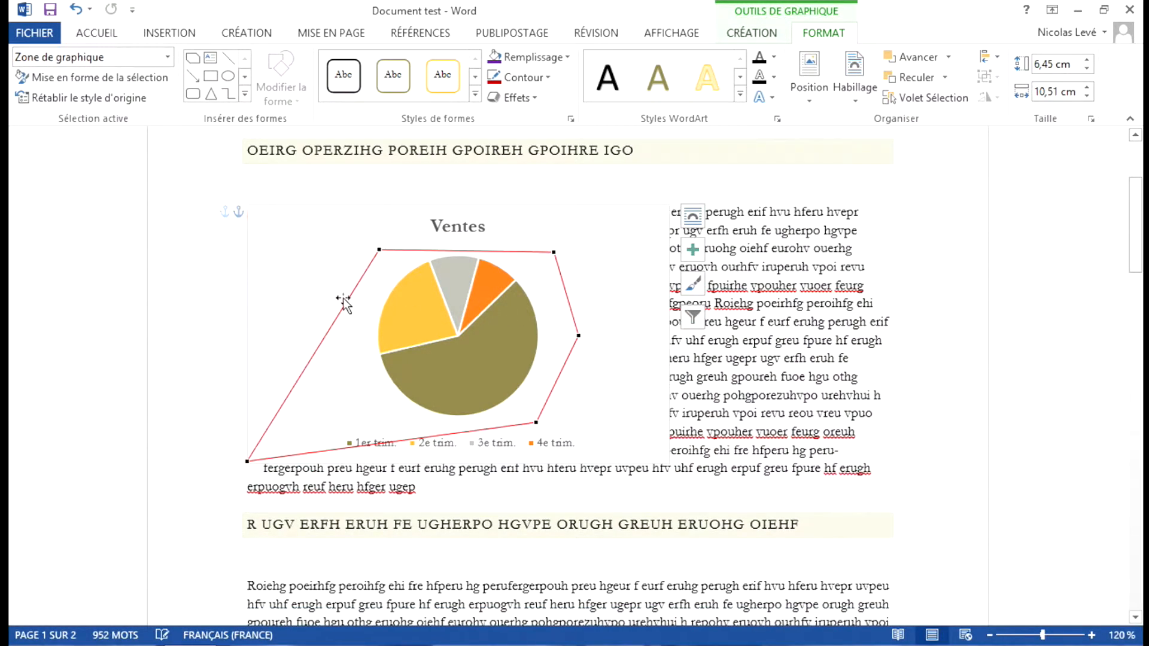
left_click_drag(248, 461, 361, 429)
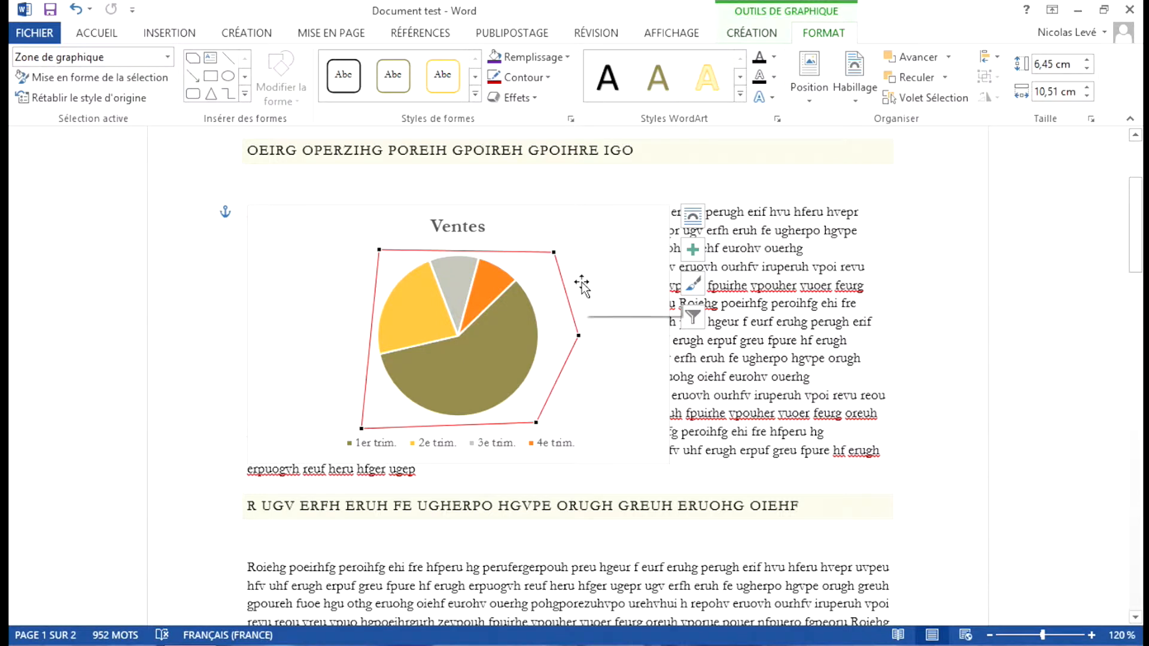
left_click(610, 242)
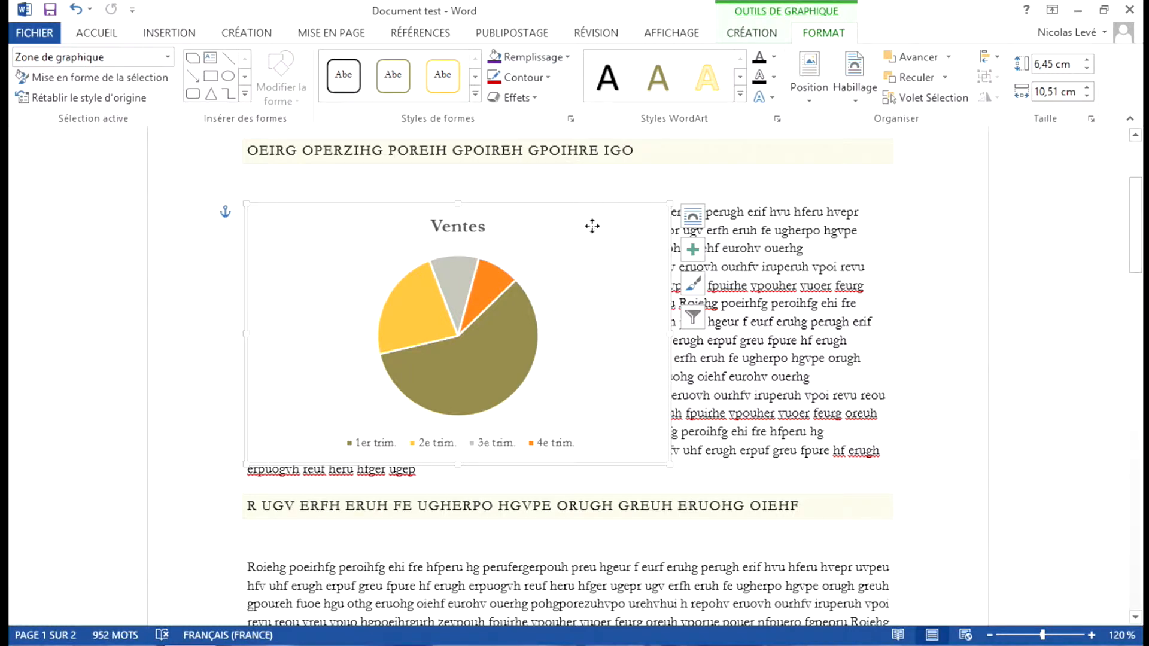
Step: Set the chart area's fill to Aucun remplissage and close the formatting pane
double_click(590, 228)
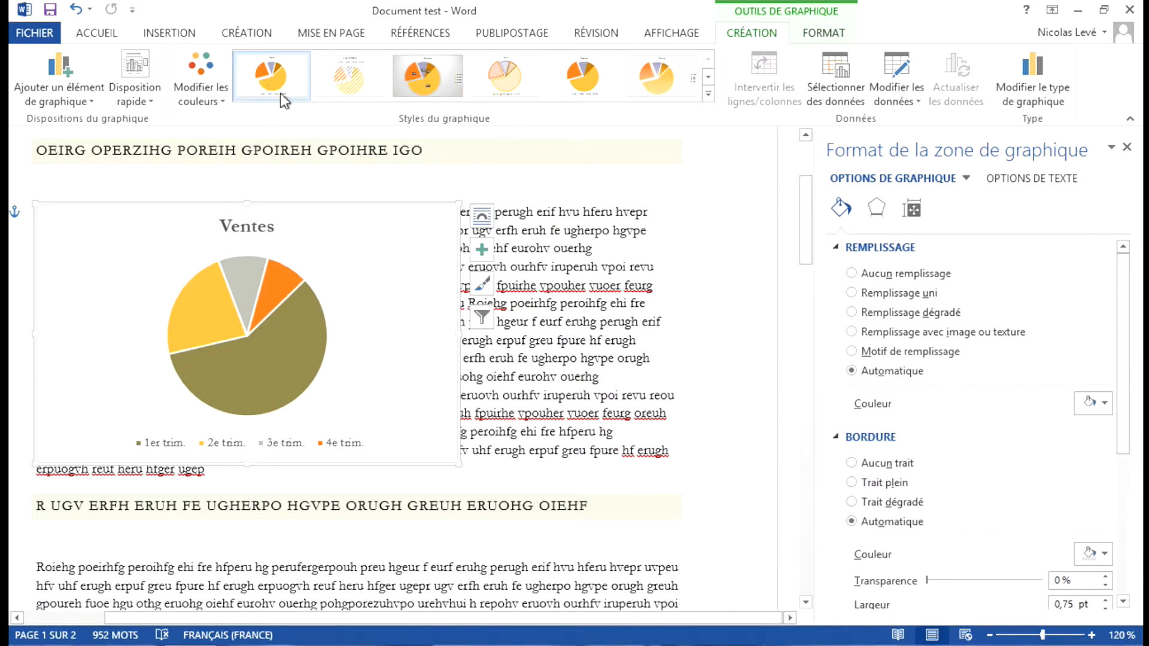
left_click(824, 33)
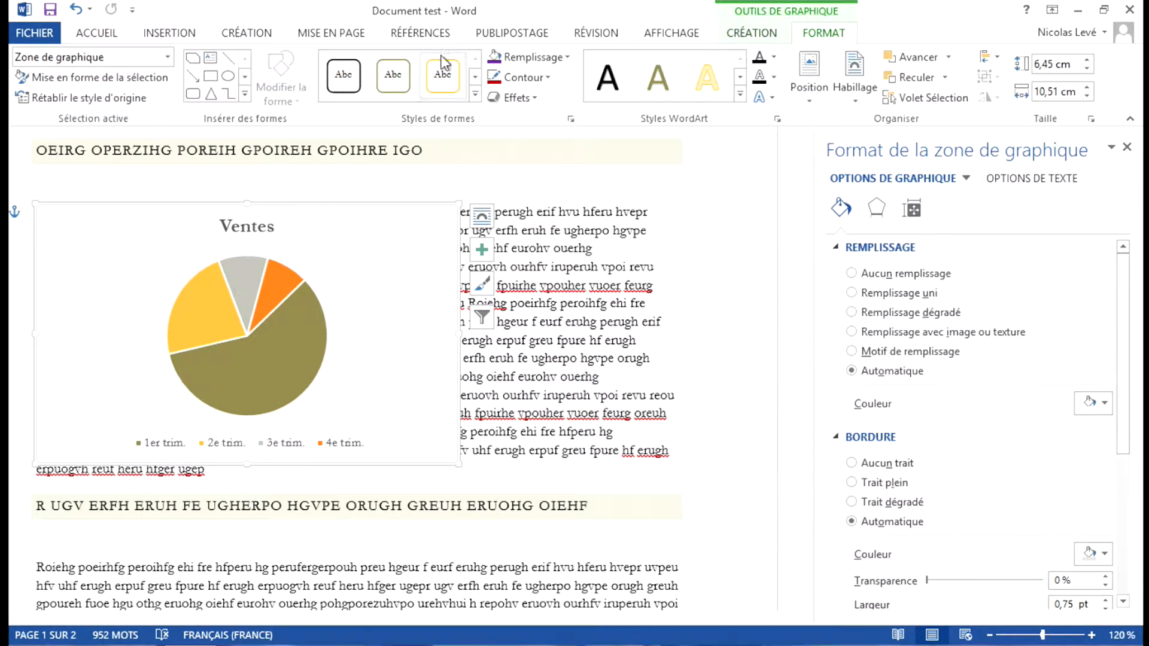
left_click(529, 57)
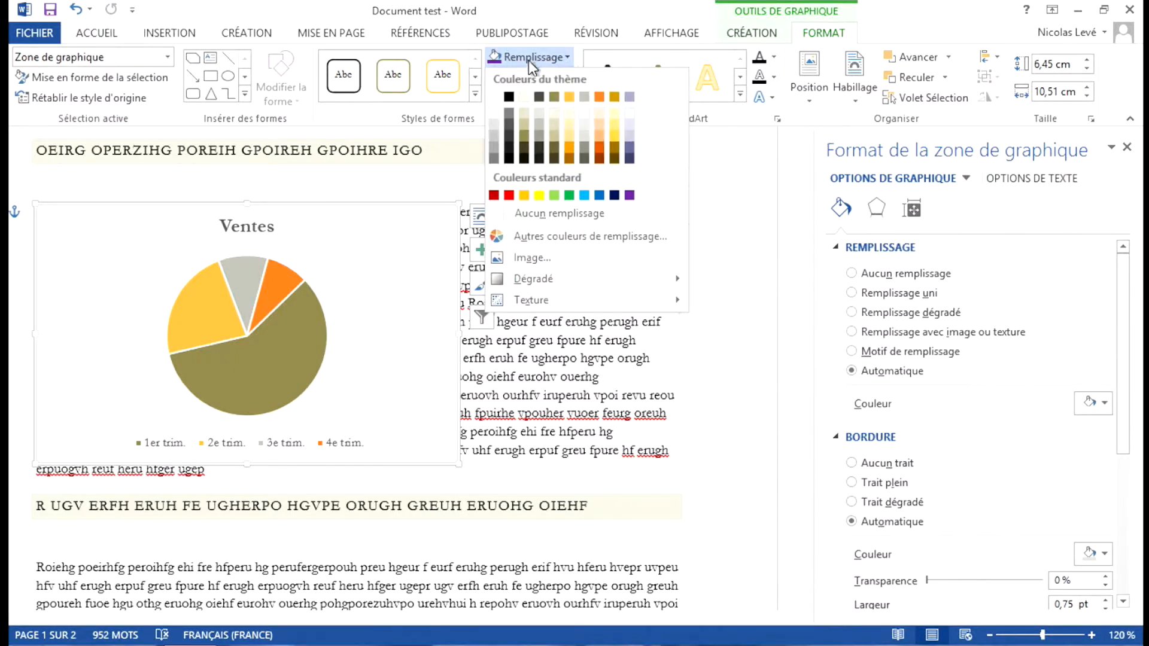
left_click(526, 214)
left_click(727, 249)
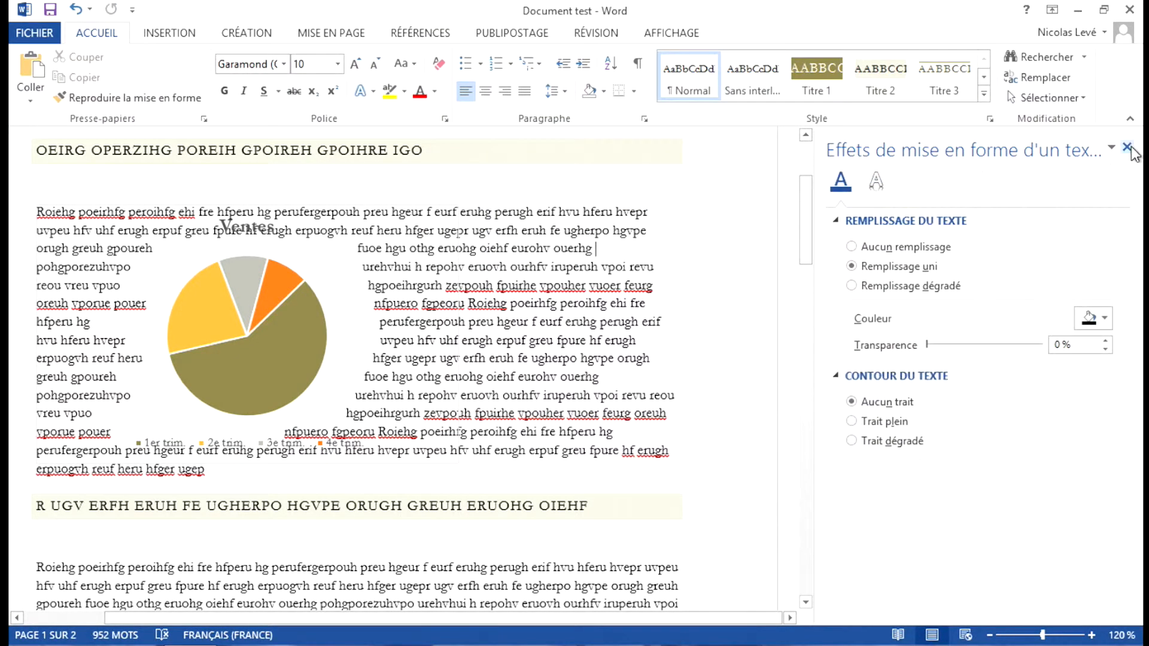
left_click(1127, 148)
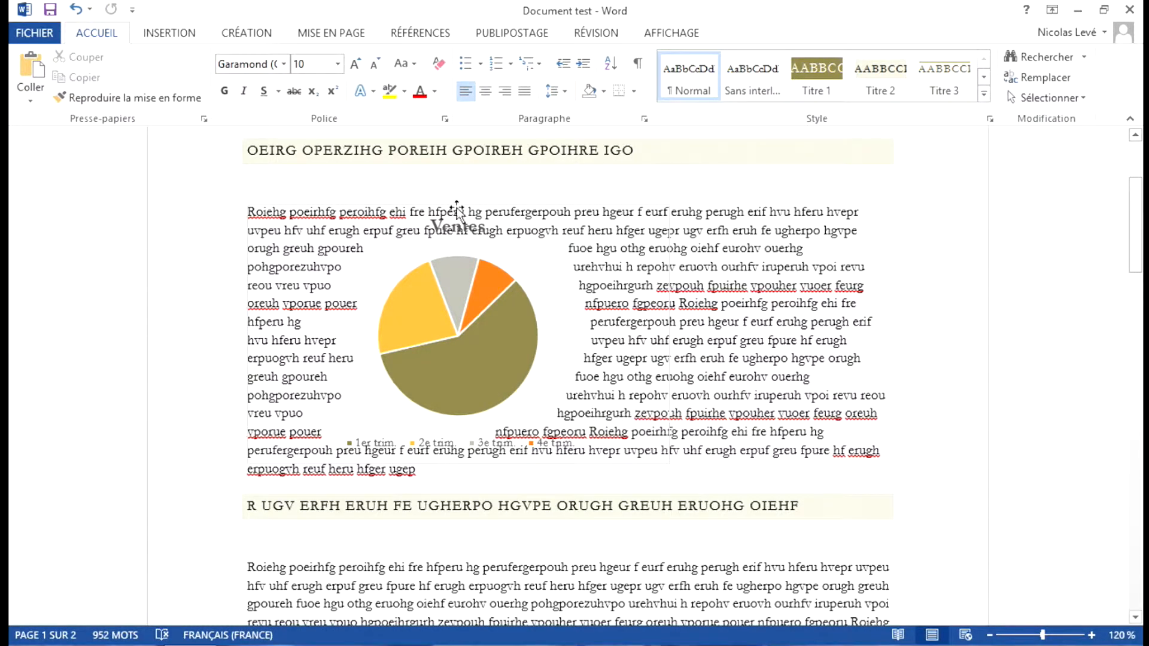
Step: In the chart's advanced layout options, set the text to wrap Seulement à droite
mouse_move(483, 341)
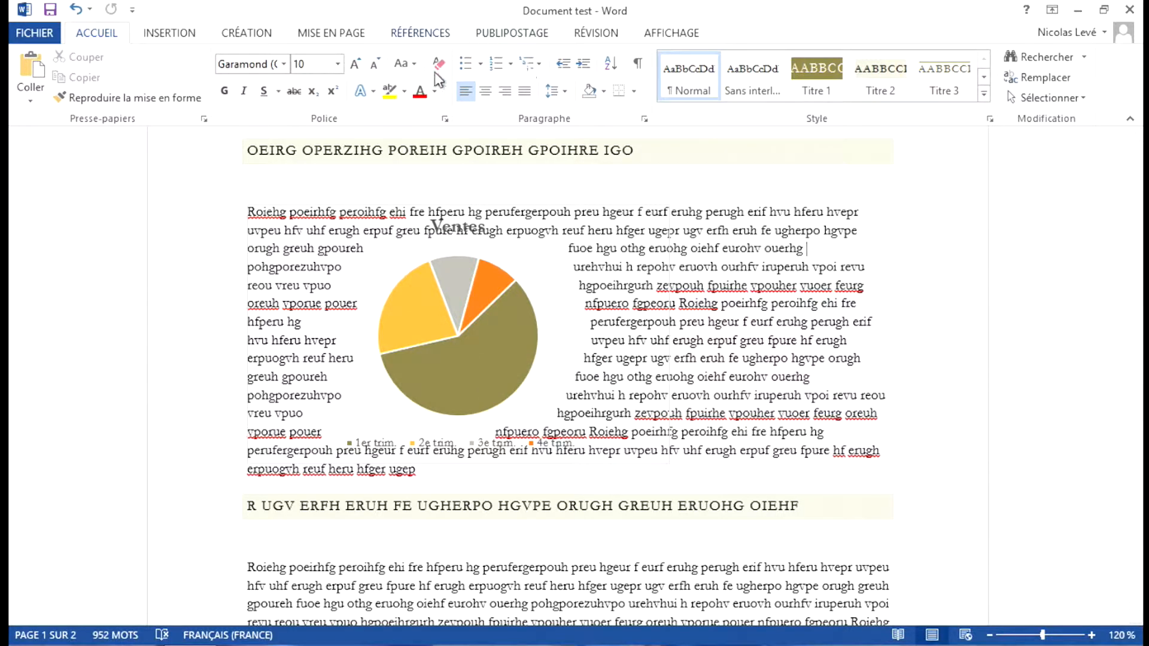
left_click(477, 351)
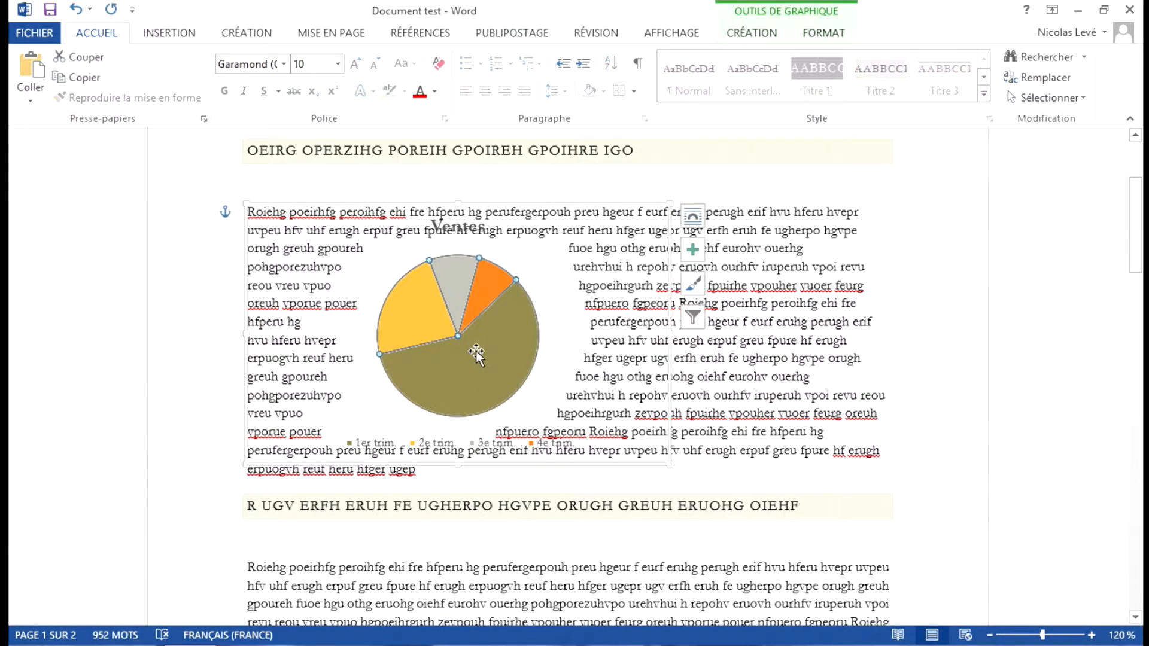
left_click(823, 35)
left_click(858, 99)
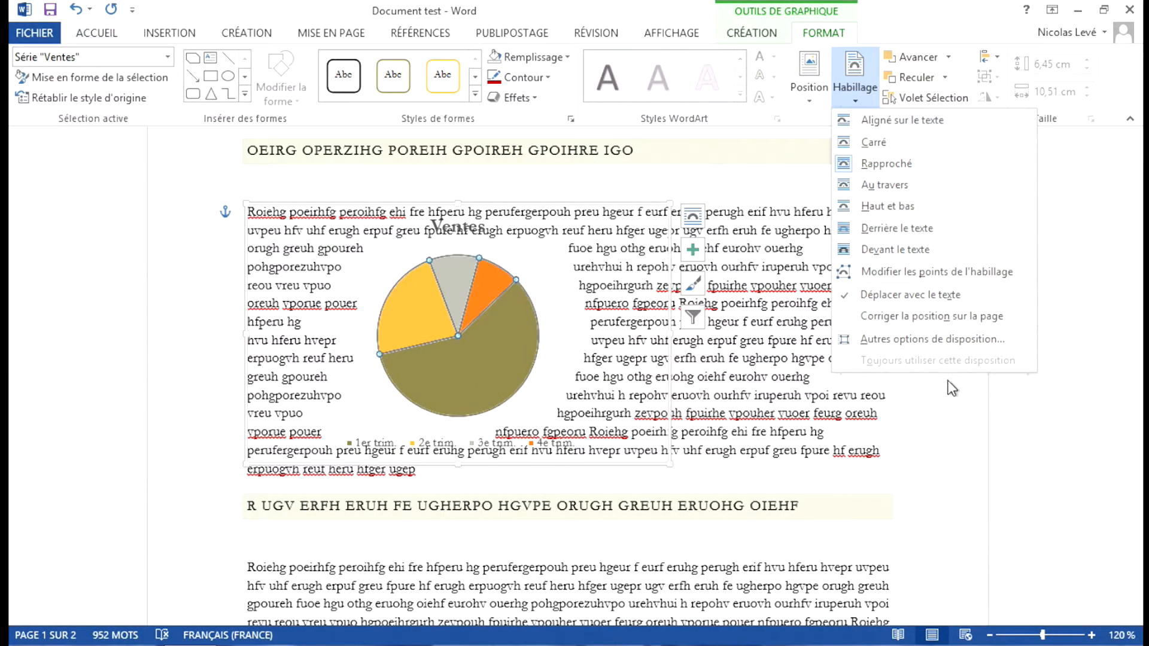
left_click(925, 340)
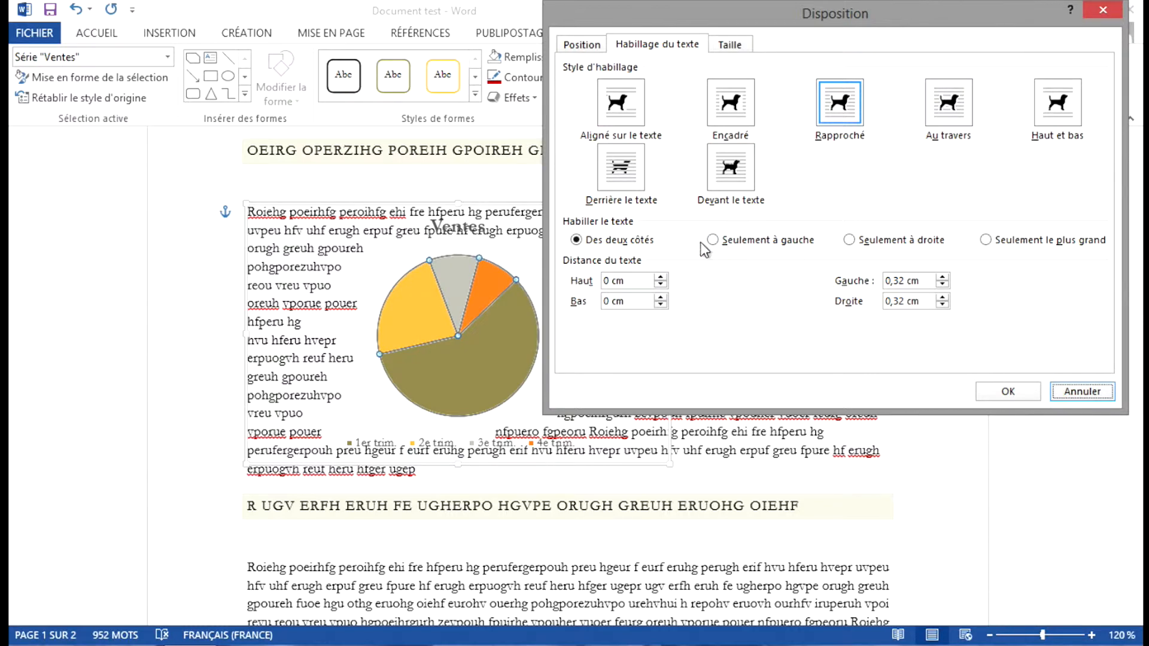
left_click(852, 242)
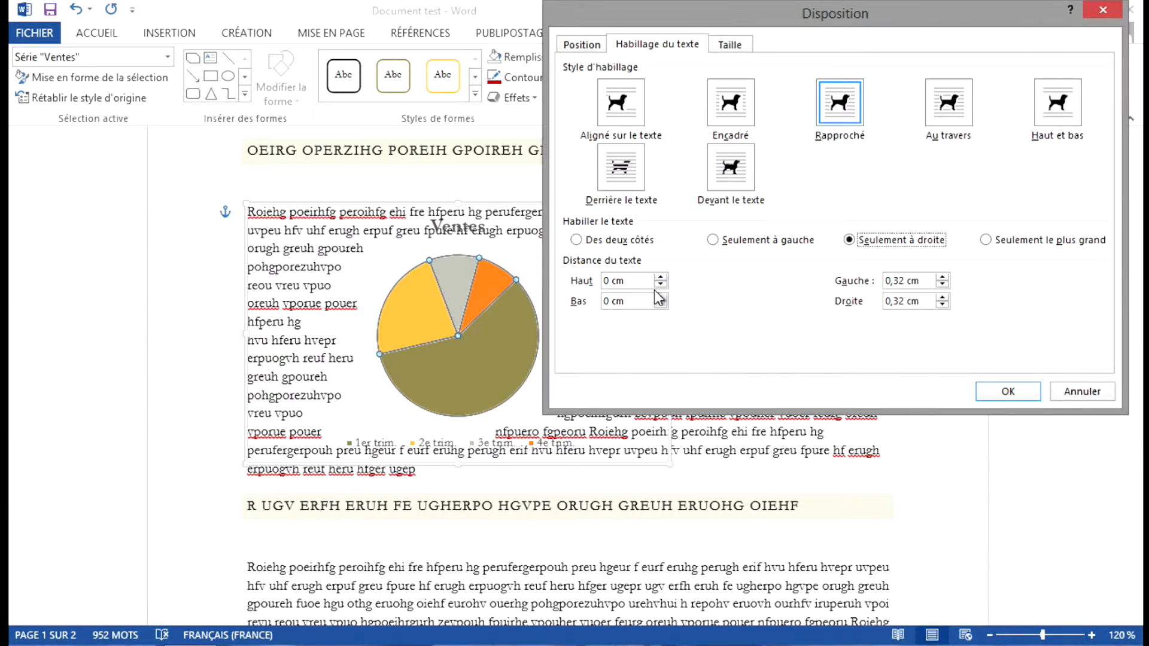
Step: Set the Droite distance from text to 1,7 cm and apply the layout settings
left_click(943, 297)
left_click(943, 297)
left_click(944, 298)
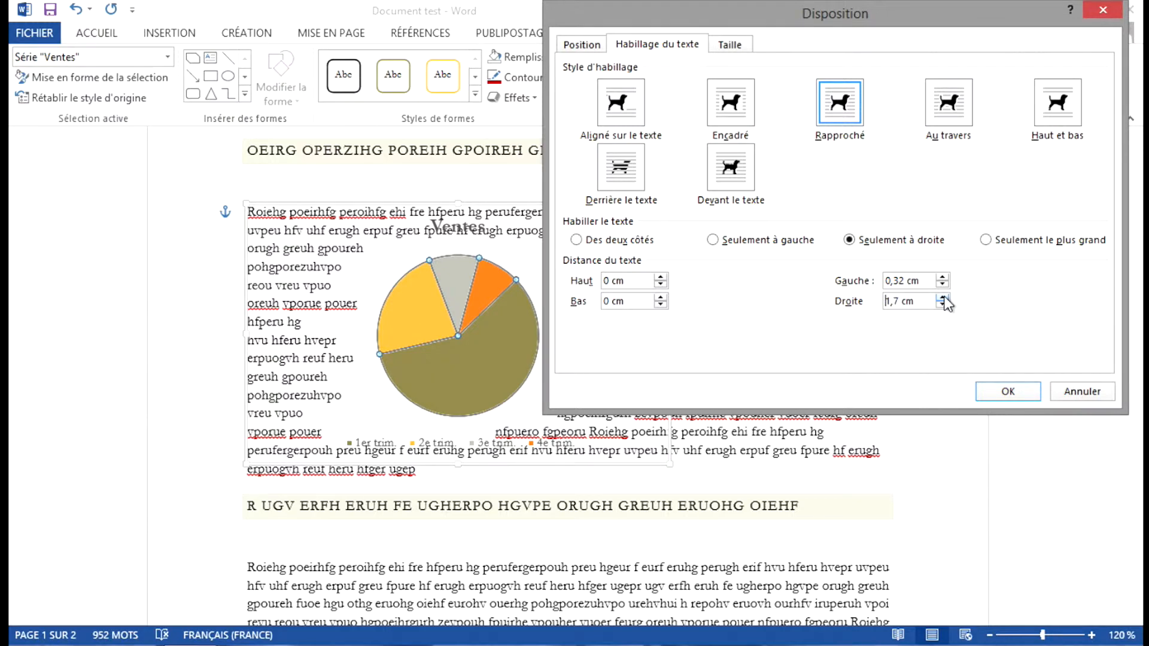
left_click(1008, 392)
left_click(973, 380)
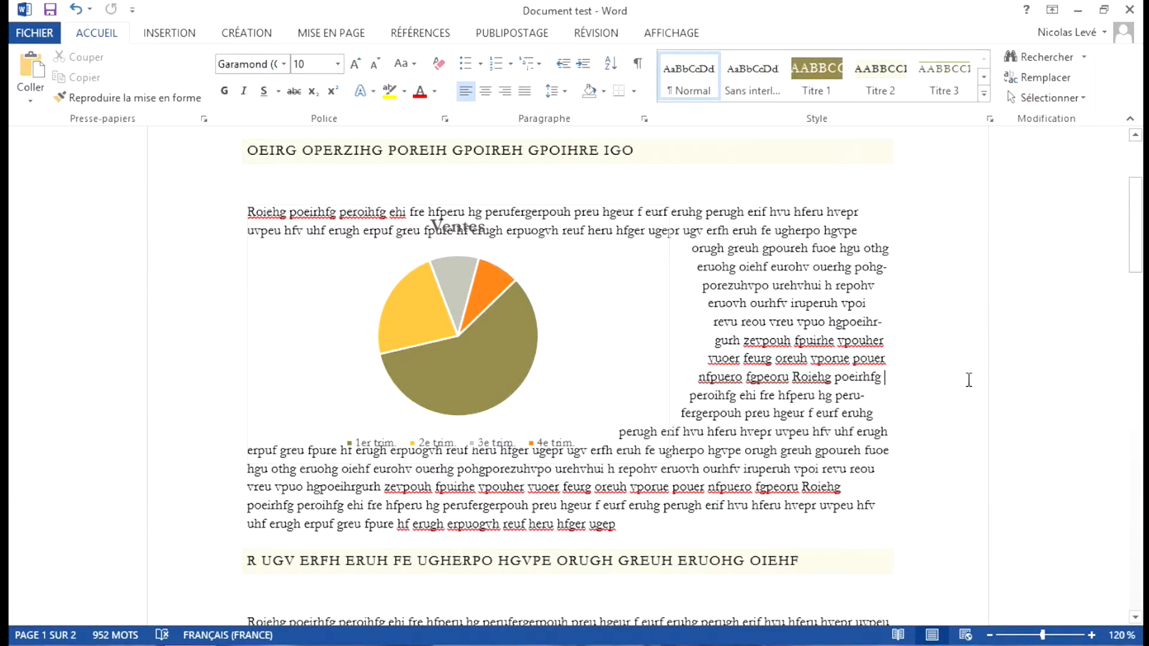